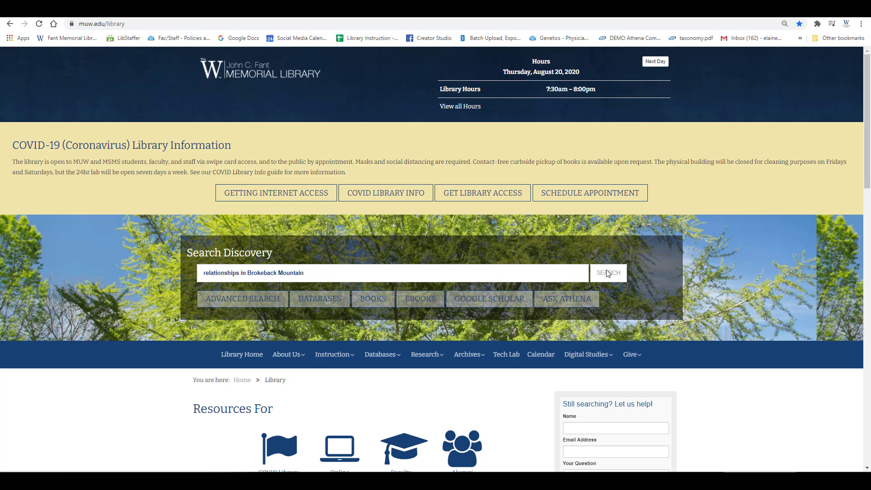
# Search the library discovery service for "relationships in Brokeback Mountain" and open its advanced search
pyautogui.click(608, 273)
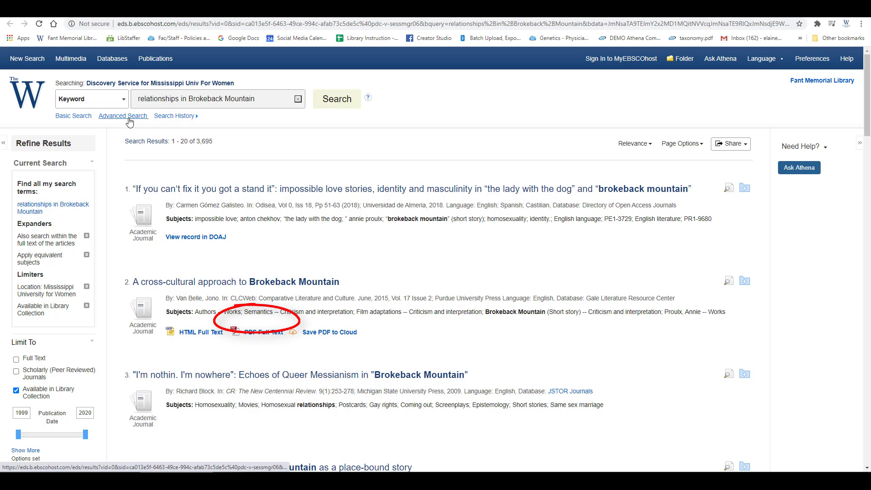
pyautogui.click(129, 120)
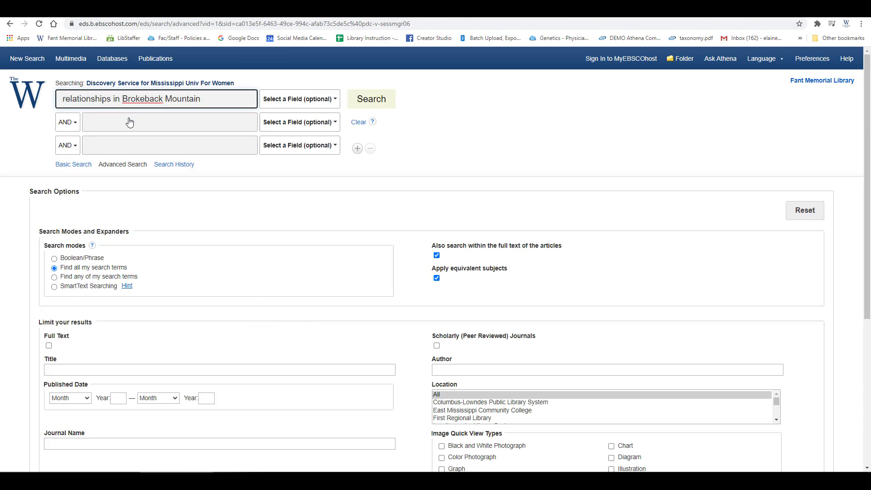
# Change the first advanced search term to "relationship theme" and dismiss the suggested terms
pyautogui.moveTo(207, 100); pyautogui.dragTo(113, 101)
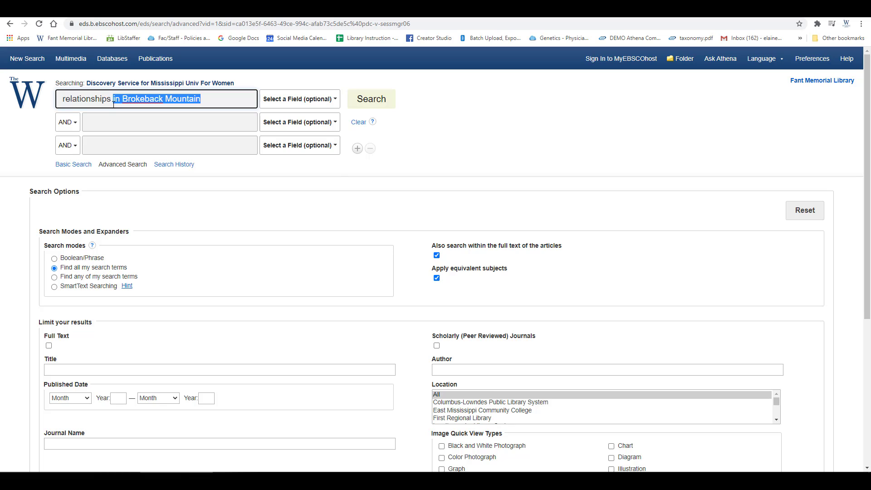
pyautogui.press('BackSpace')
pyautogui.press('BackSpace')
pyautogui.press('BackSpace')
pyautogui.write('tionship t')
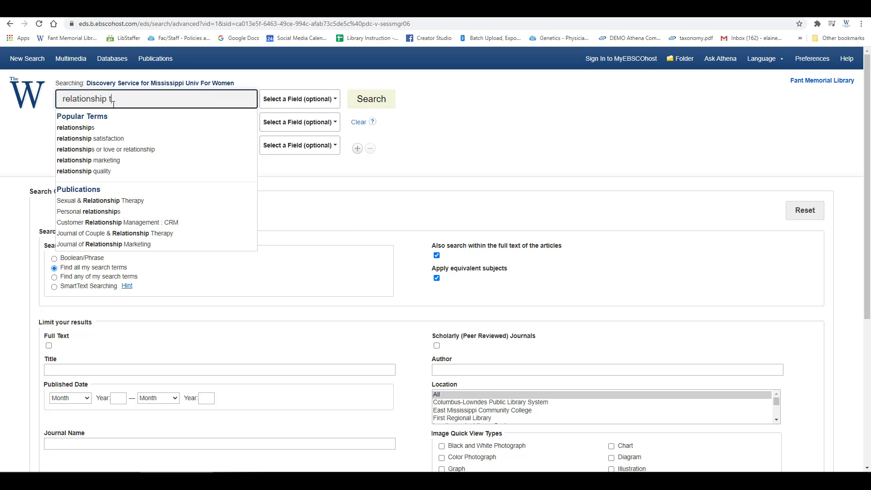
pyautogui.write('heme')
pyautogui.click(284, 167)
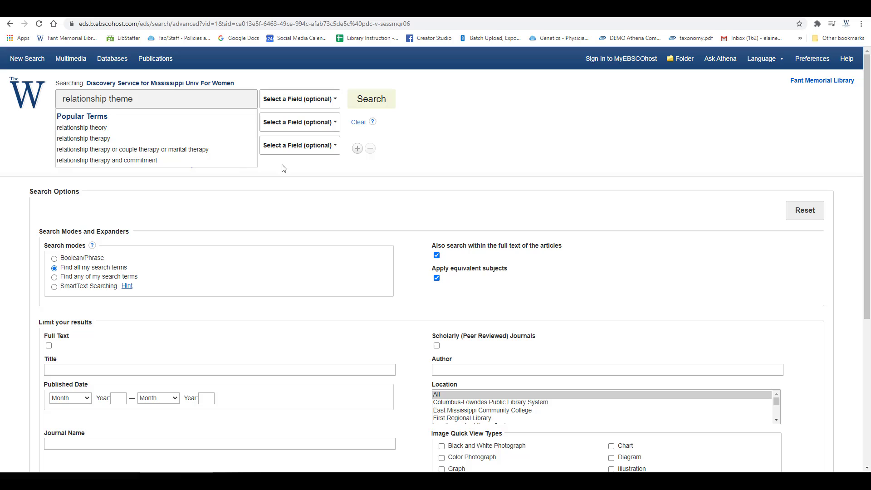
# Add the exact phrase "Brokeback Mountain" in quotation marks as the second AND term and run the search
pyautogui.click(139, 127)
pyautogui.write('"')
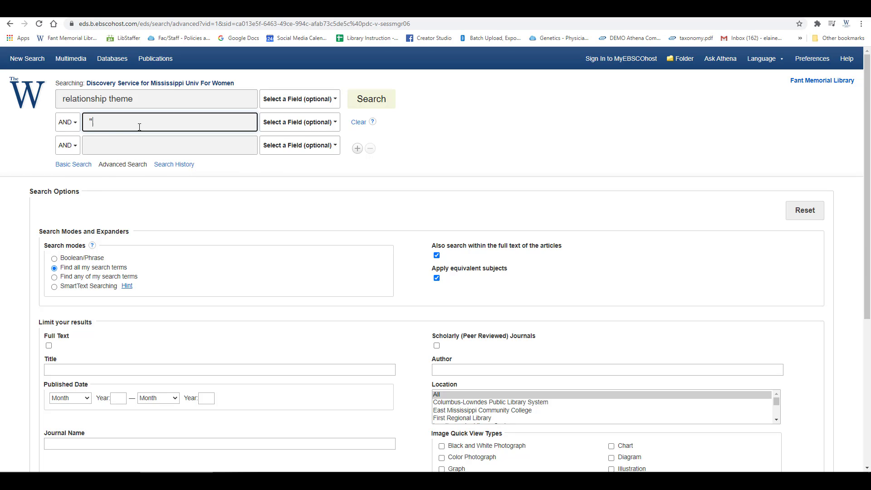
pyautogui.write('Brokeback Mountain')
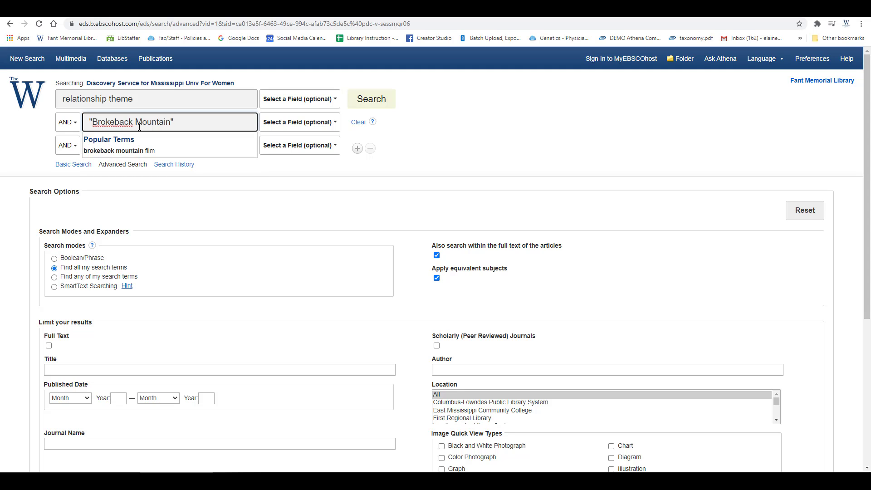
pyautogui.write('"')
pyautogui.press('Return')
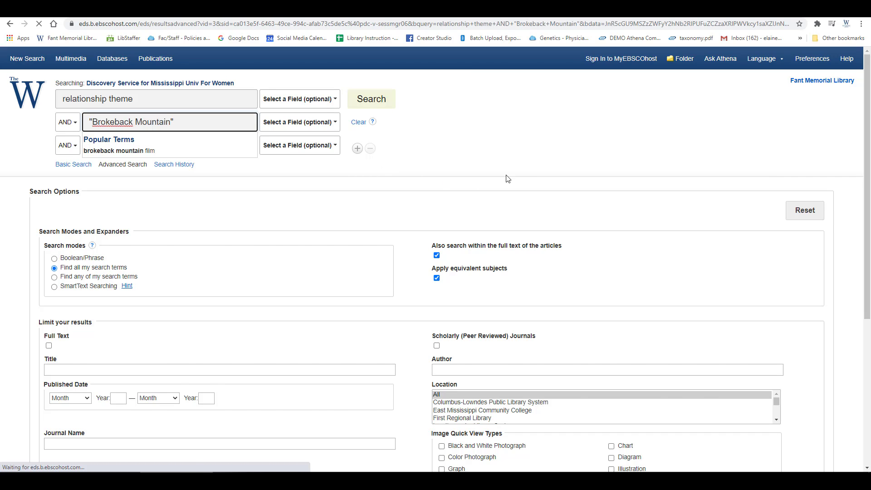
# Limit the search results to Scholarly (Peer Reviewed) Journals
pyautogui.scroll(-2, 134, 225)
pyautogui.scroll(-1, 133, 226)
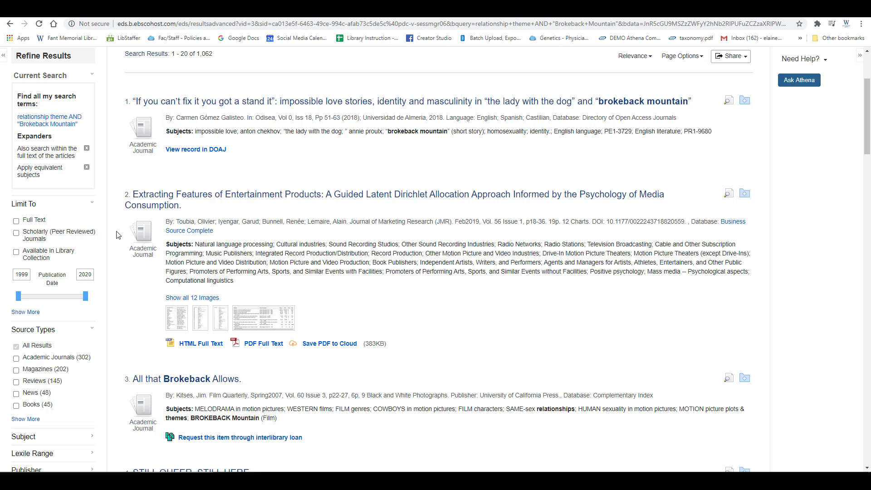
pyautogui.click(17, 234)
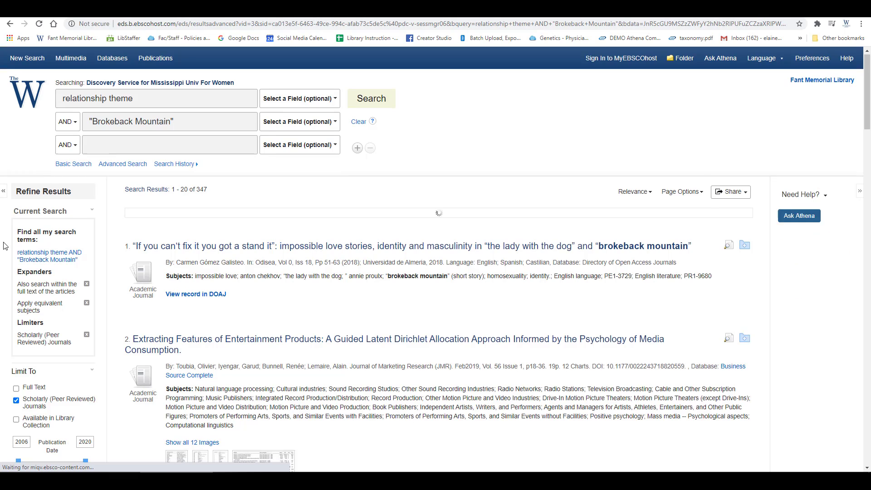
# Look through the filtered results and refinement options, and close the interlibrary loan request form for "All that Brokeback Allows."
pyautogui.scroll(-4, 5, 246)
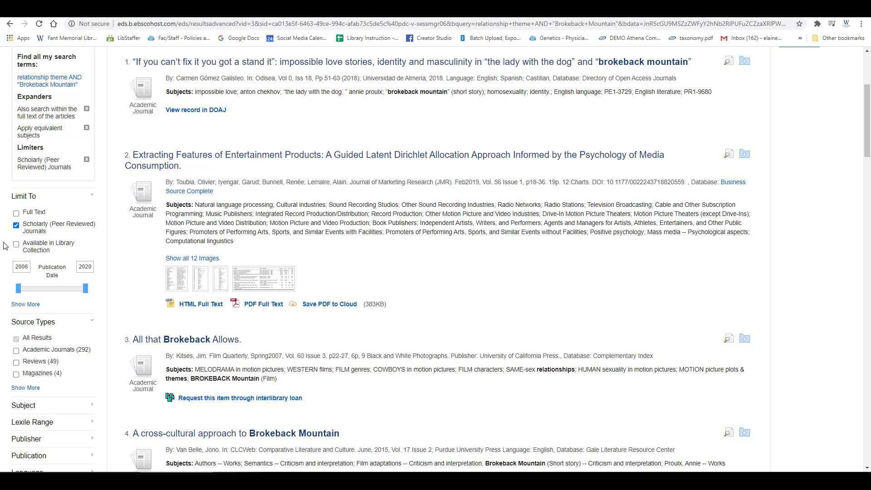
pyautogui.scroll(-3, 4, 245)
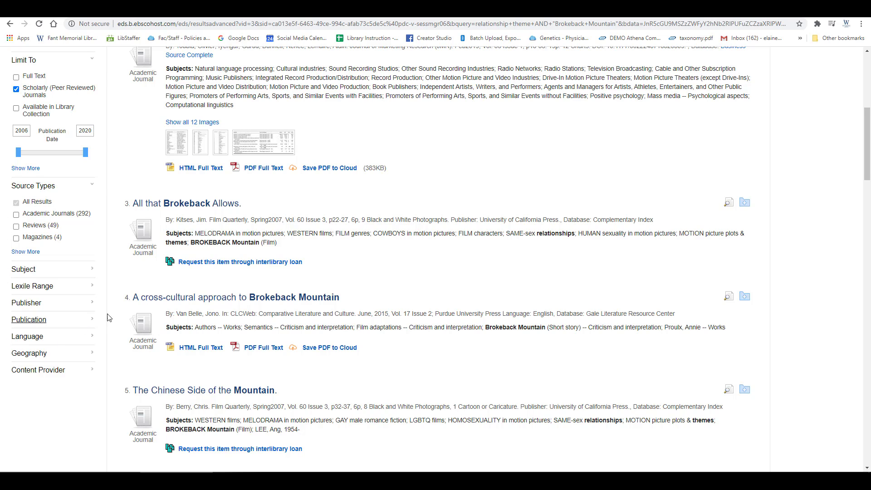
pyautogui.scroll(1, 122, 297)
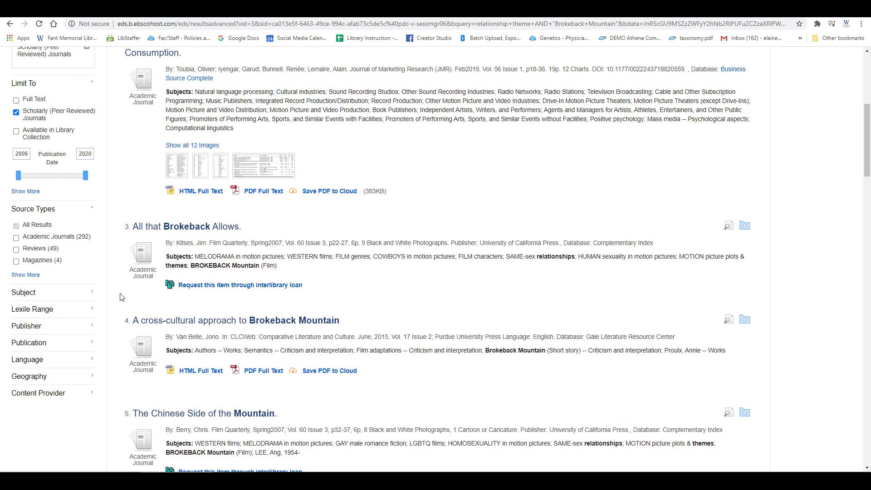
pyautogui.scroll(3, 122, 297)
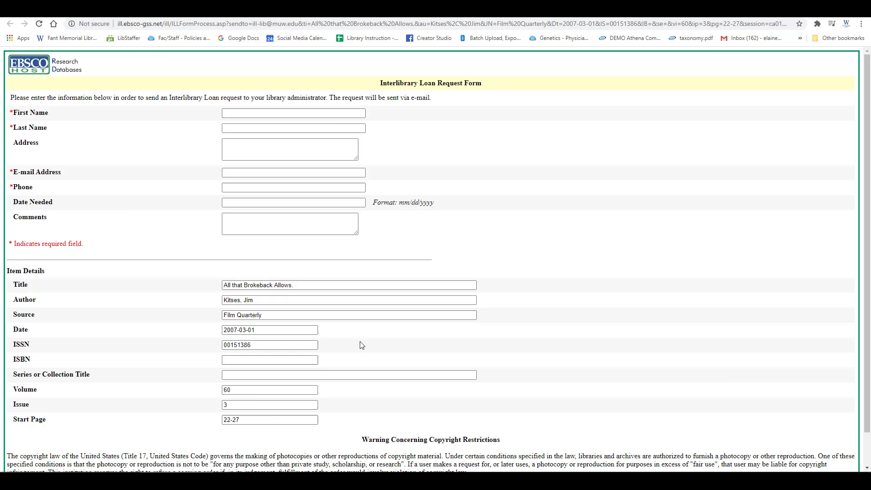
pyautogui.hotkey('ctrl', 'w')
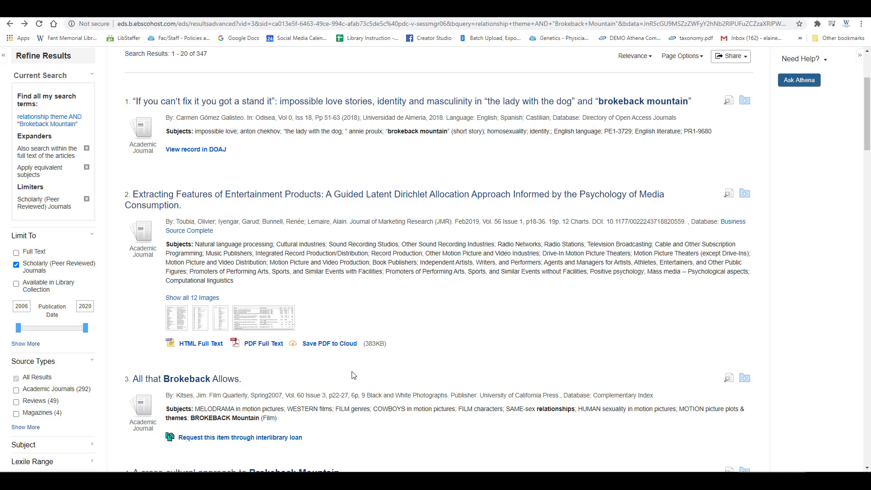
# Open the detailed record of the first result and view its article page in the Directory of Open Access Journals
pyautogui.click(197, 103)
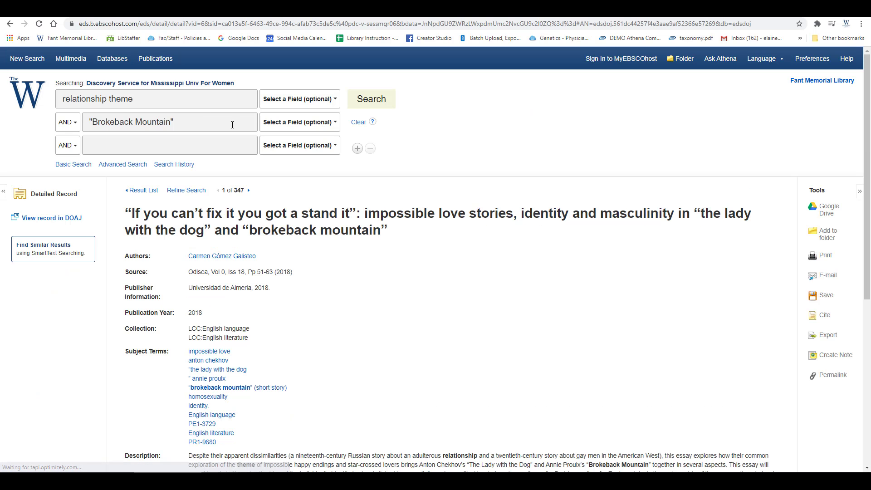
pyautogui.scroll(-5, 292, 303)
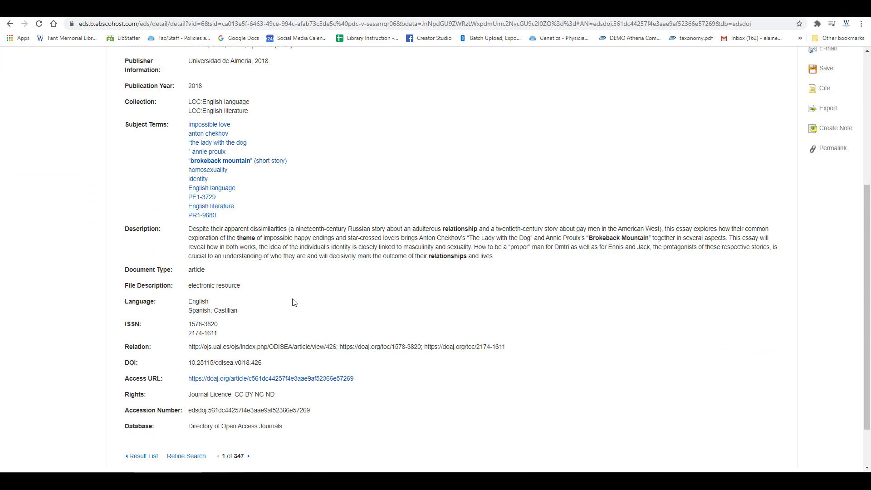
pyautogui.scroll(-2, 293, 302)
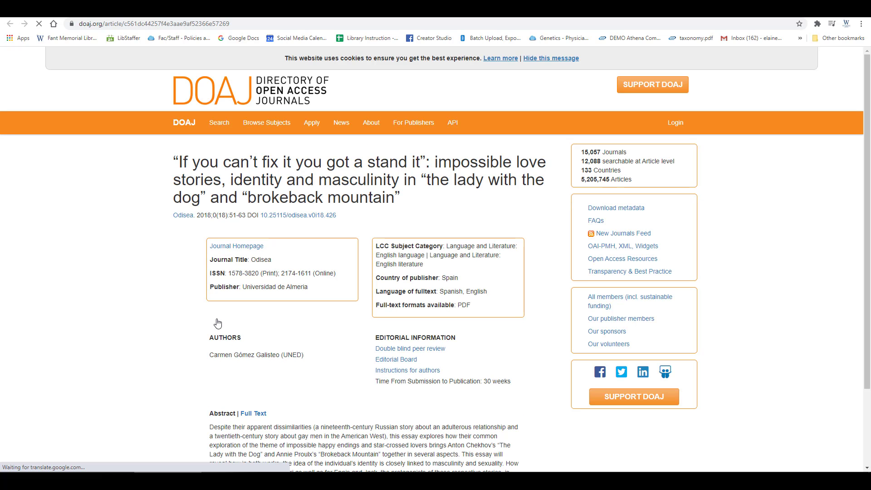
pyautogui.scroll(-3, 347, 363)
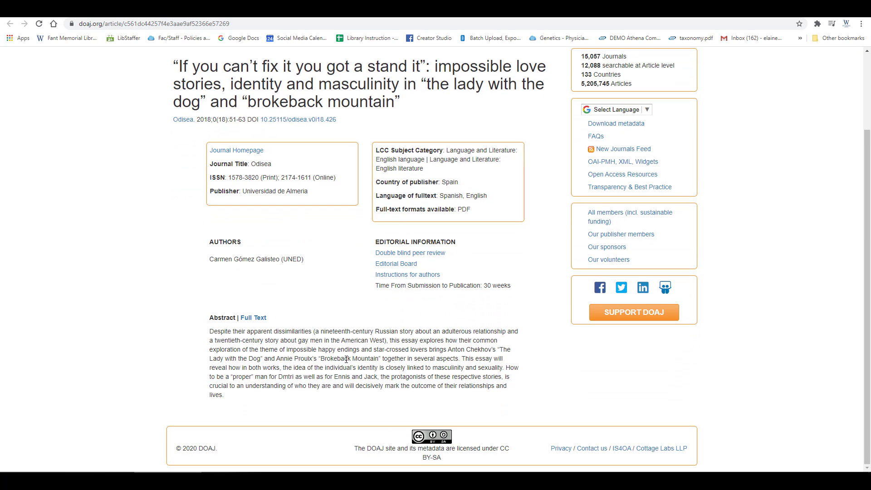
# Open the article's English PDF full text on the journal site and translate the surrounding page into English
pyautogui.click(262, 319)
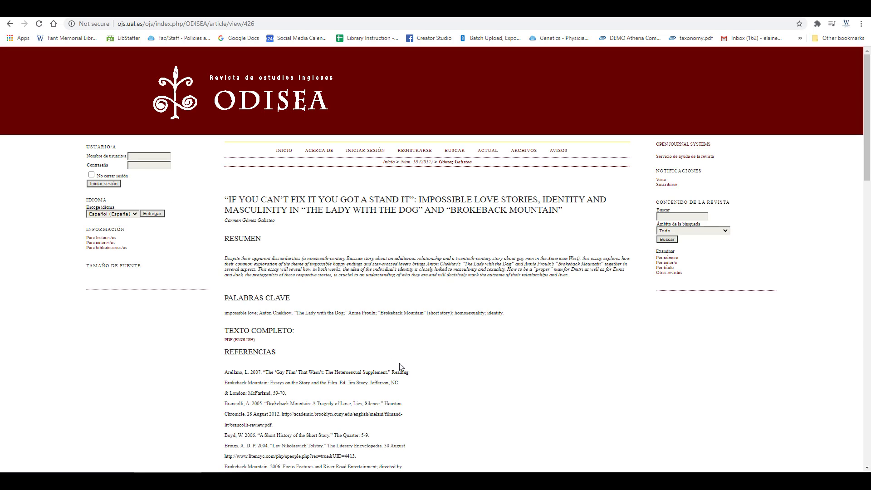
pyautogui.click(253, 340)
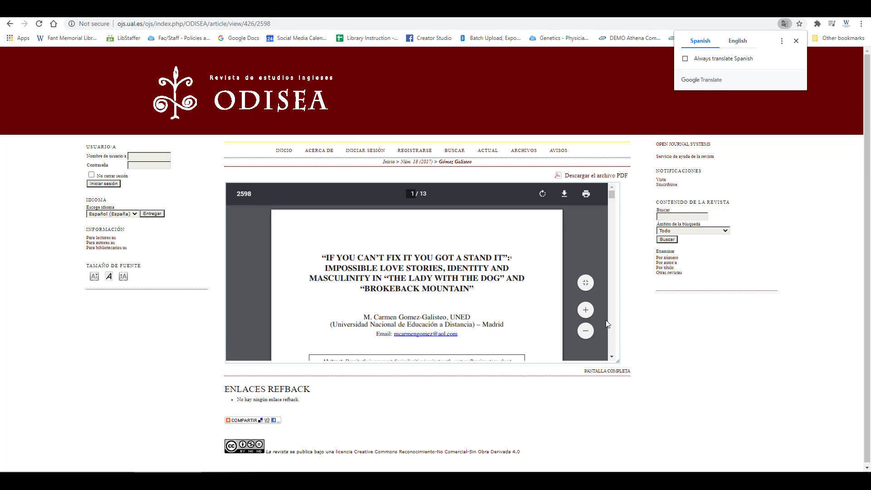
pyautogui.click(738, 42)
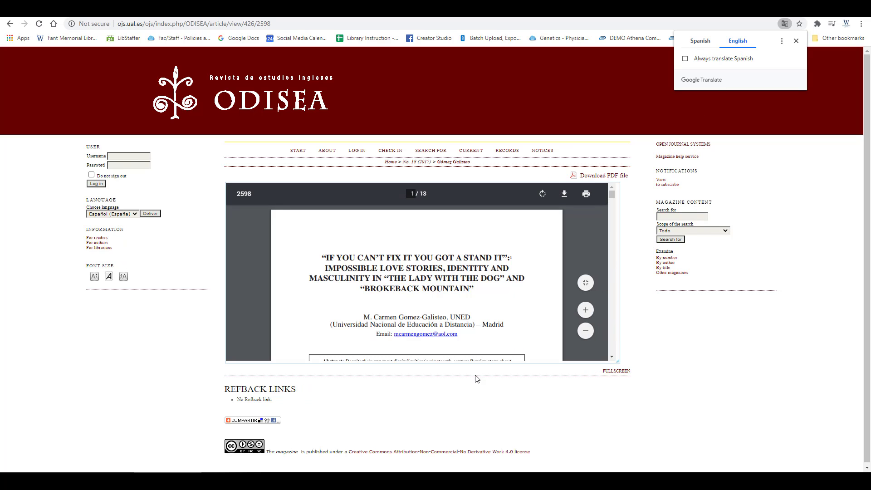
pyautogui.scroll(-6, 488, 248)
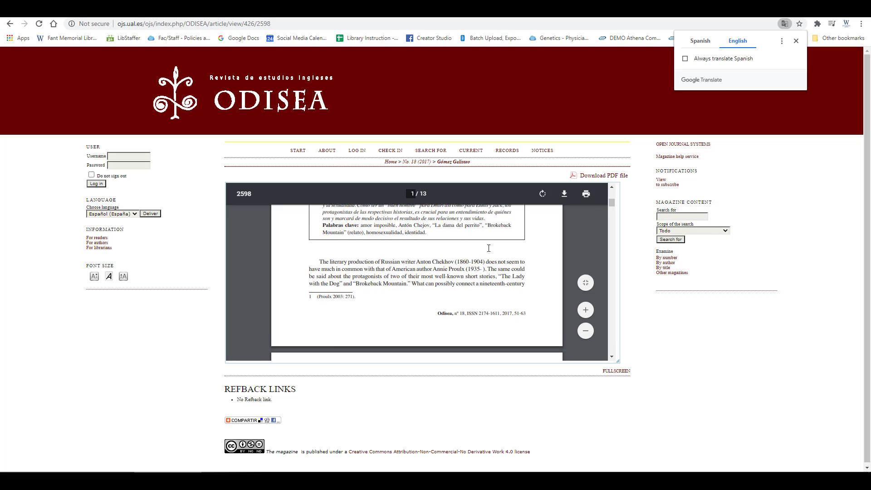
pyautogui.scroll(-5, 489, 248)
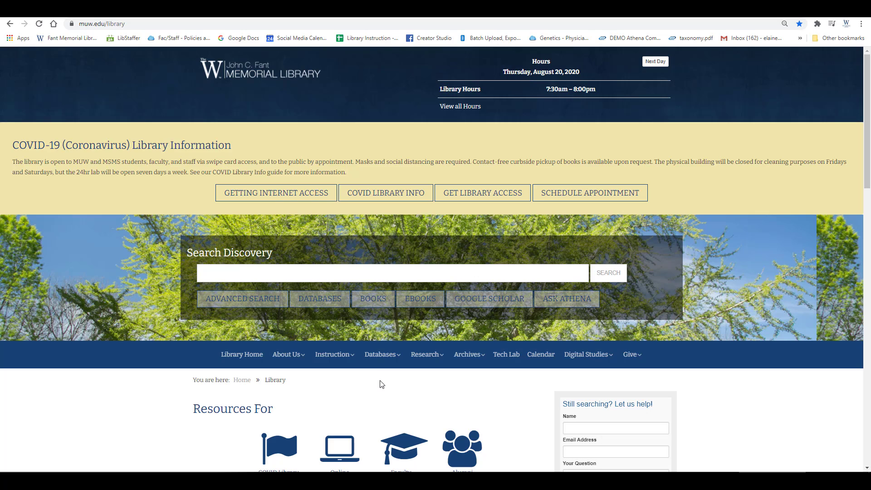
# Filter the library's A-Z databases to the Psychology & Family Science subject and look through the listed databases
pyautogui.click(344, 306)
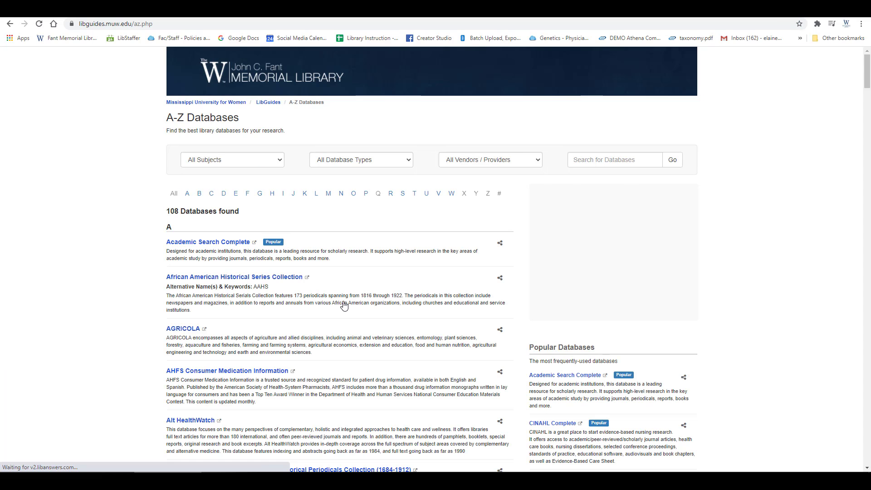
pyautogui.click(278, 159)
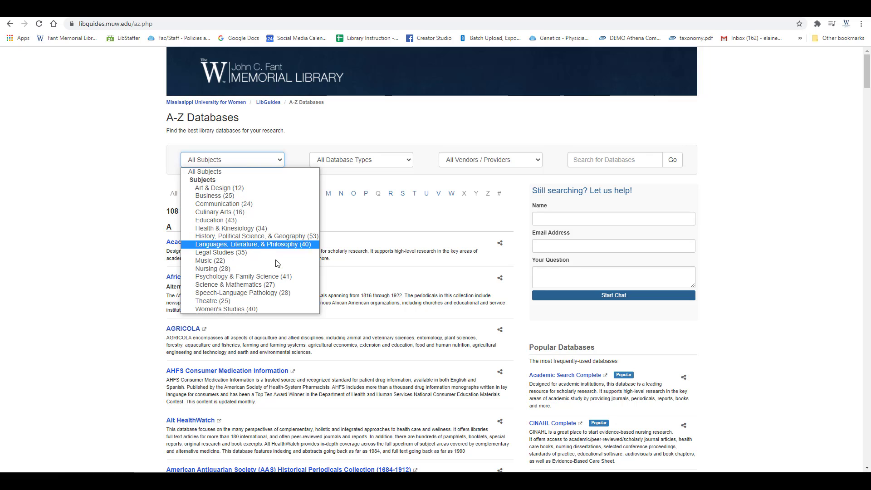
pyautogui.click(273, 277)
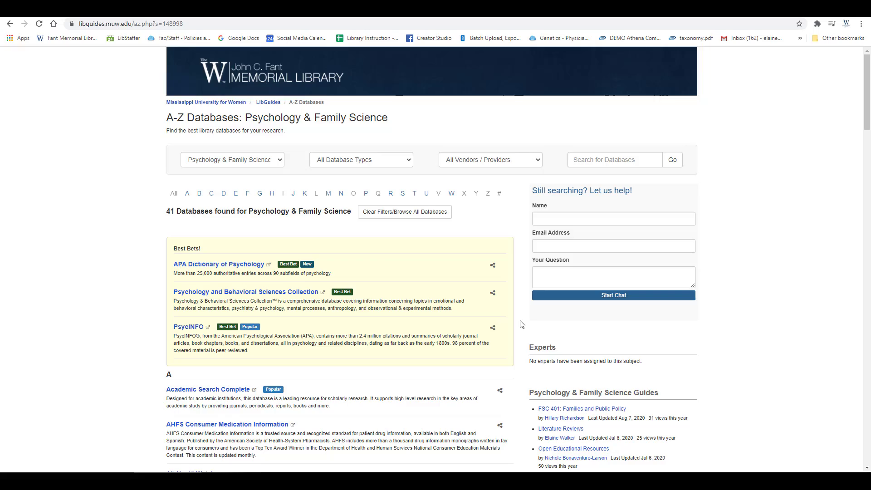
pyautogui.scroll(-4, 522, 324)
pyautogui.scroll(-1, 521, 325)
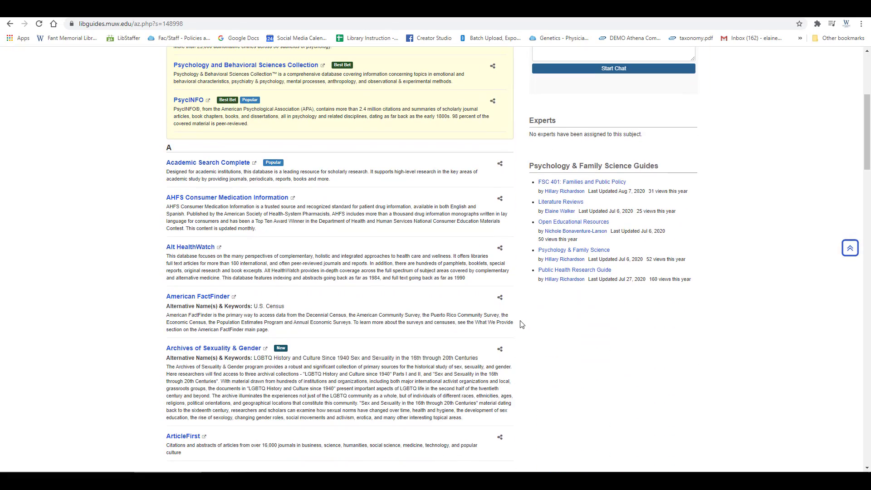
pyautogui.scroll(-7, 522, 325)
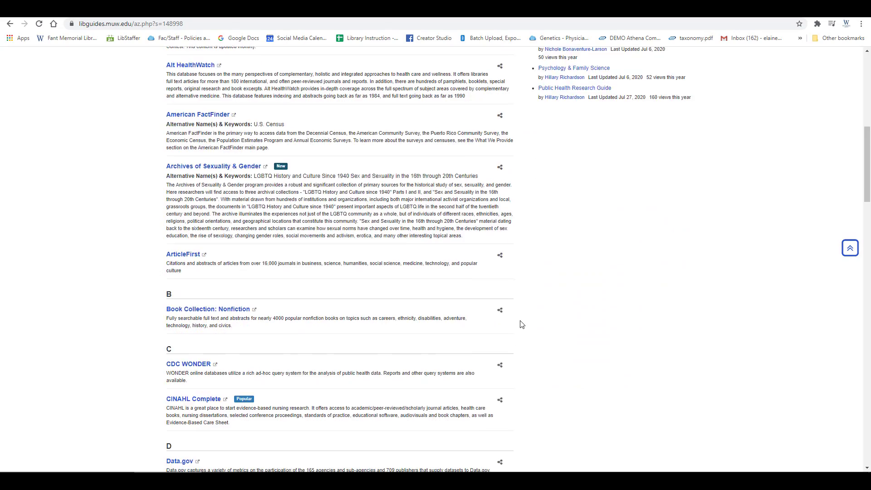
pyautogui.scroll(7, 522, 324)
pyautogui.scroll(5, 522, 324)
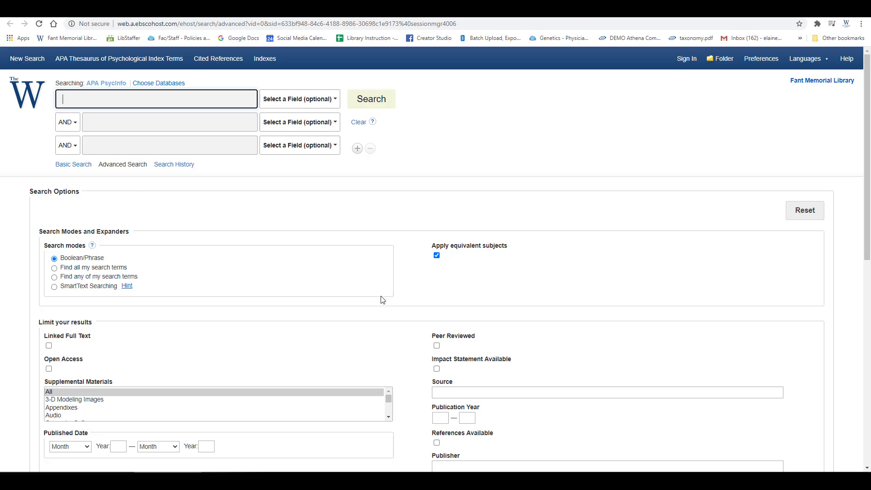
# Add Academic Search Complete and Academic Search Premier to the databases searched together with APA PsycInfo
pyautogui.click(173, 86)
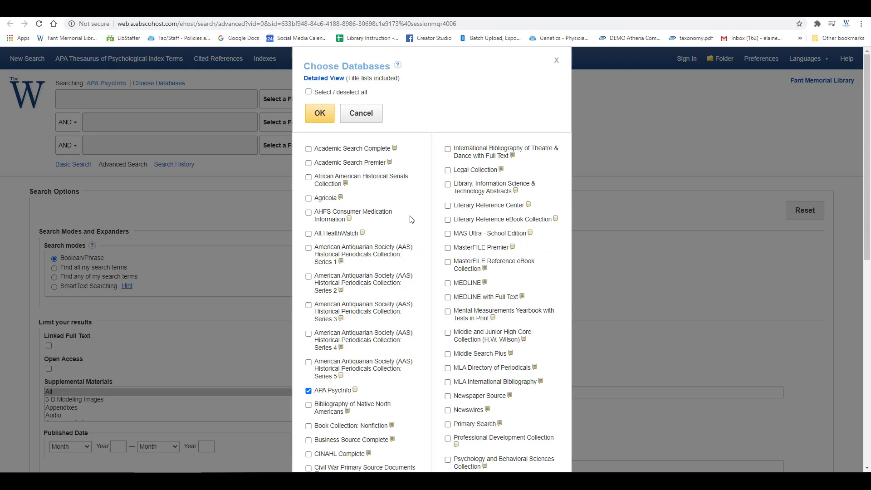
pyautogui.click(309, 149)
pyautogui.click(309, 163)
pyautogui.scroll(-6, 420, 390)
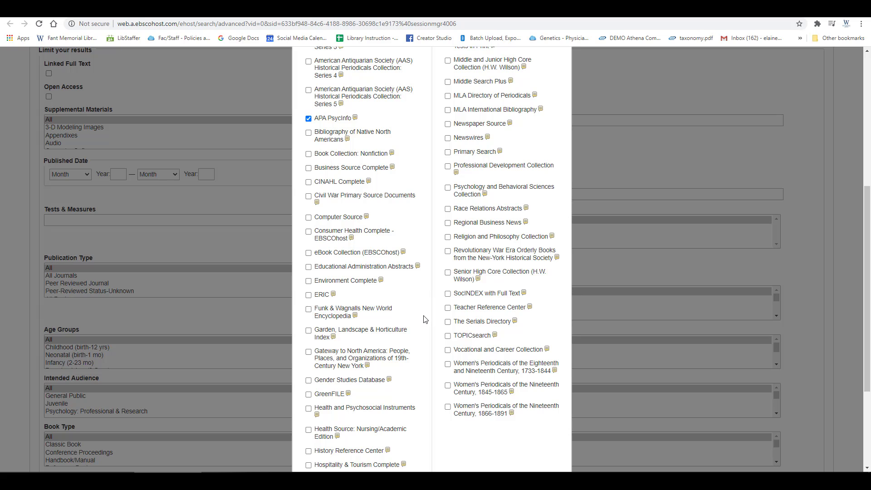
pyautogui.scroll(-2, 425, 319)
pyautogui.scroll(-2, 425, 319)
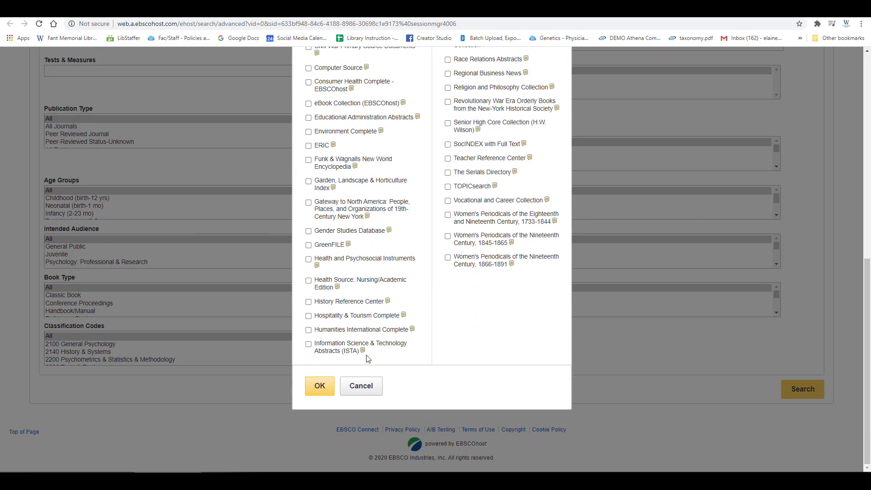
pyautogui.click(320, 387)
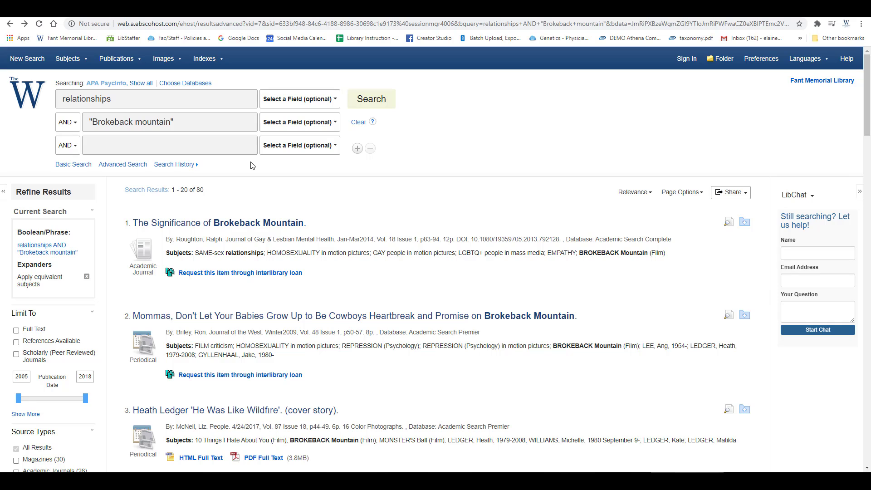
# Open the detailed record of the article "The Significance of Brokeback Mountain."
pyautogui.click(298, 227)
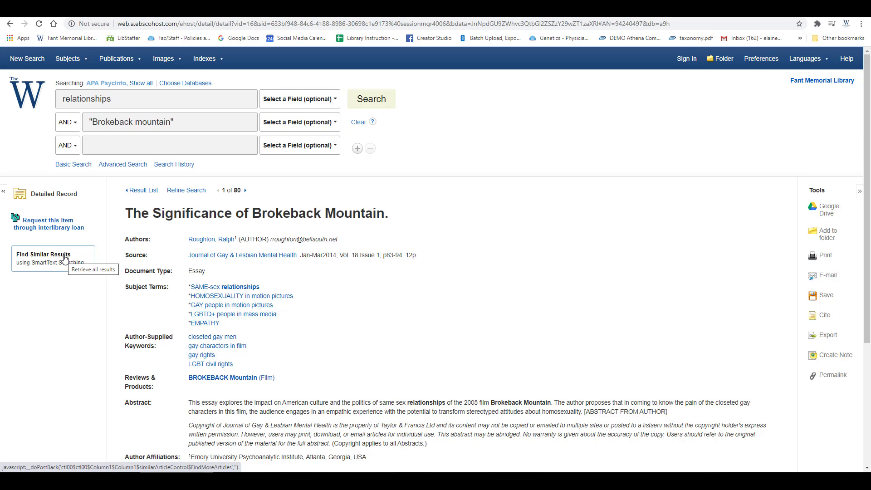
# Retrieve results similar to this article, look through them, and limit them to scholarly (peer reviewed) journals
pyautogui.click(65, 258)
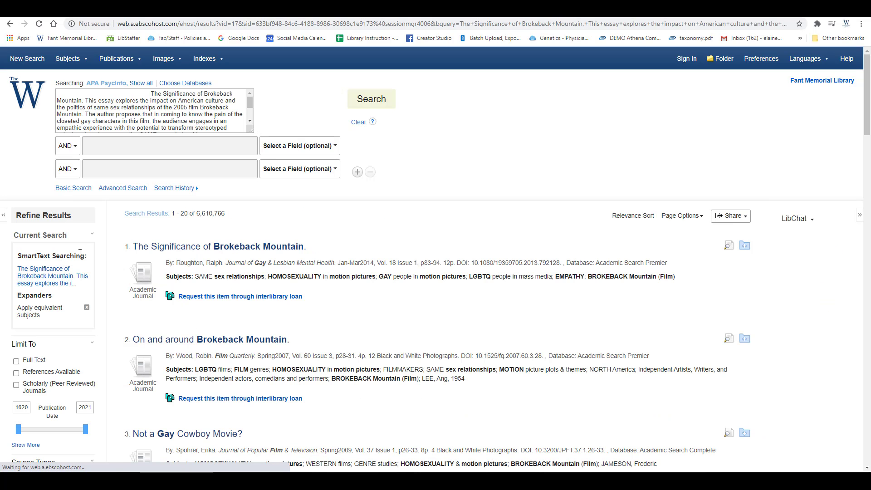
pyautogui.scroll(-4, 462, 320)
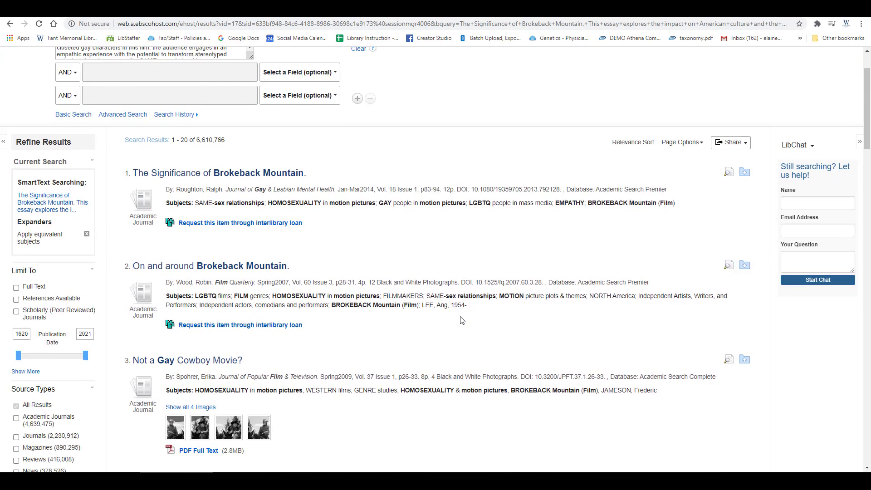
pyautogui.scroll(-1, 462, 321)
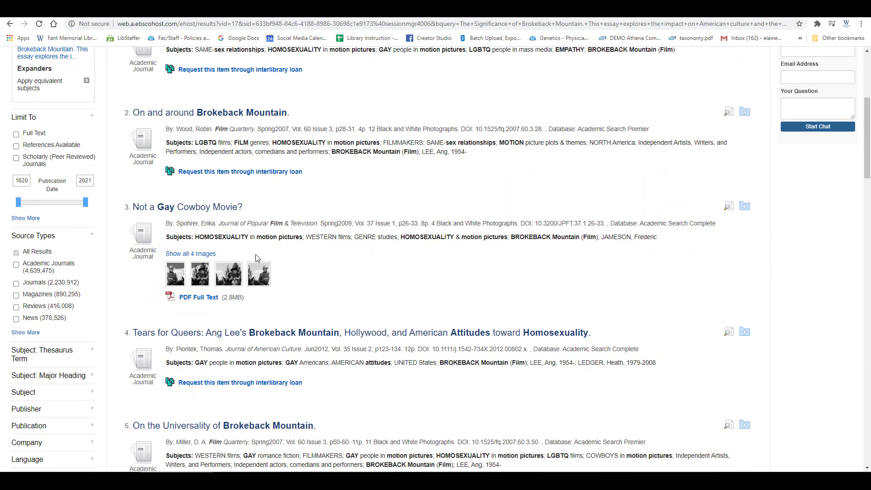
pyautogui.click(17, 159)
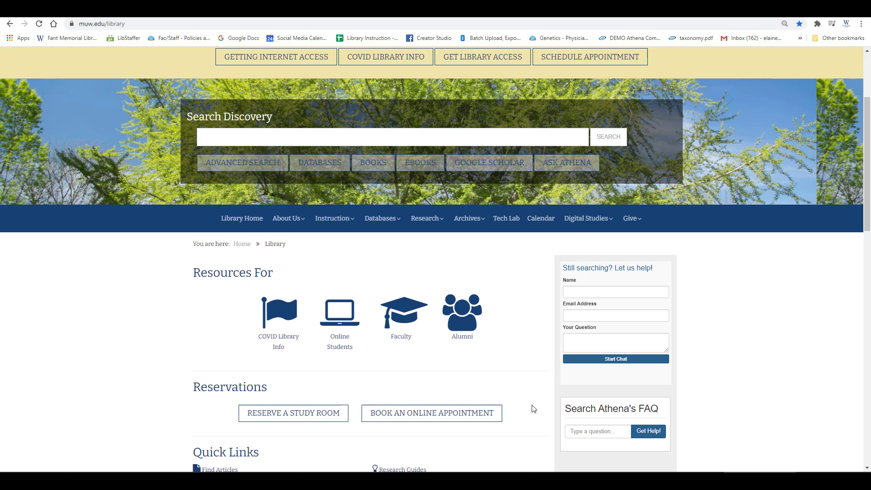
# From the library home page, open the online research appointment scheduler and choose the third staff member listed
pyautogui.click(425, 421)
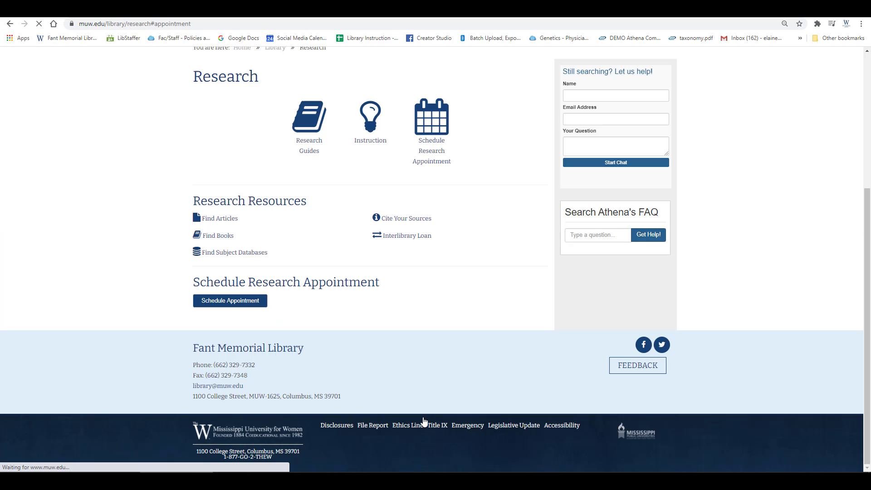
pyautogui.click(228, 300)
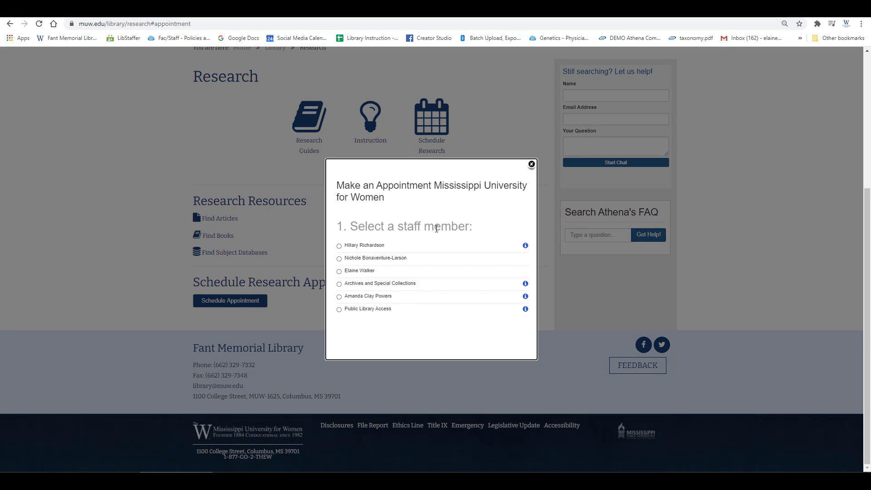
pyautogui.click(339, 271)
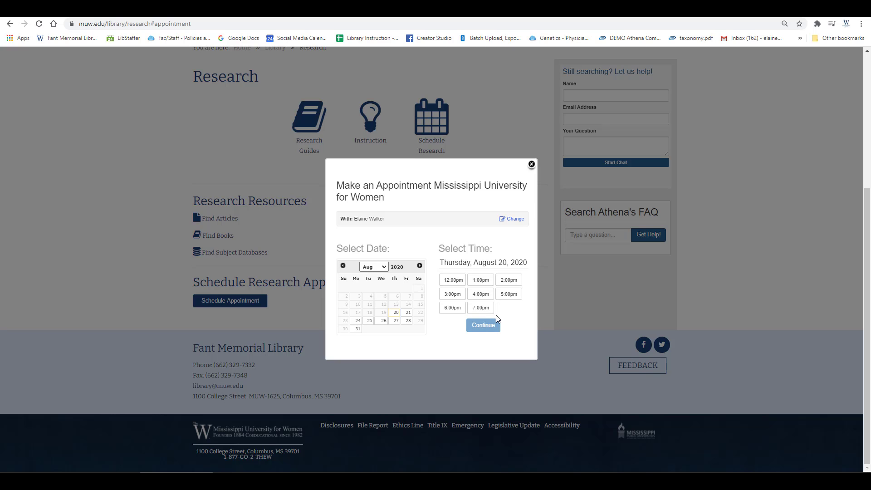